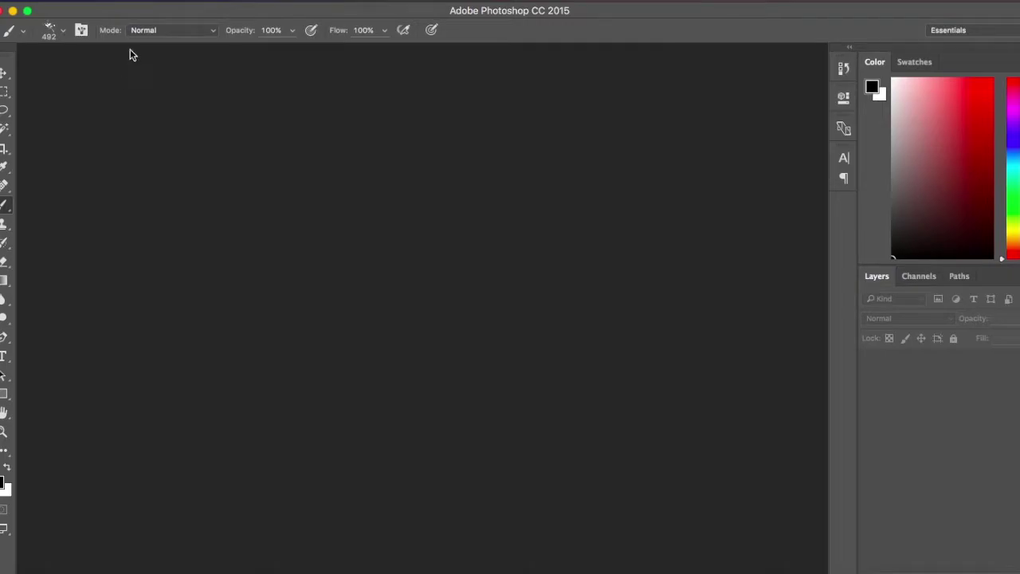
Create a new document named color graphic, 1920 by 1080 pixels at 150 pixels/inch
click(120, 1)
click(138, 11)
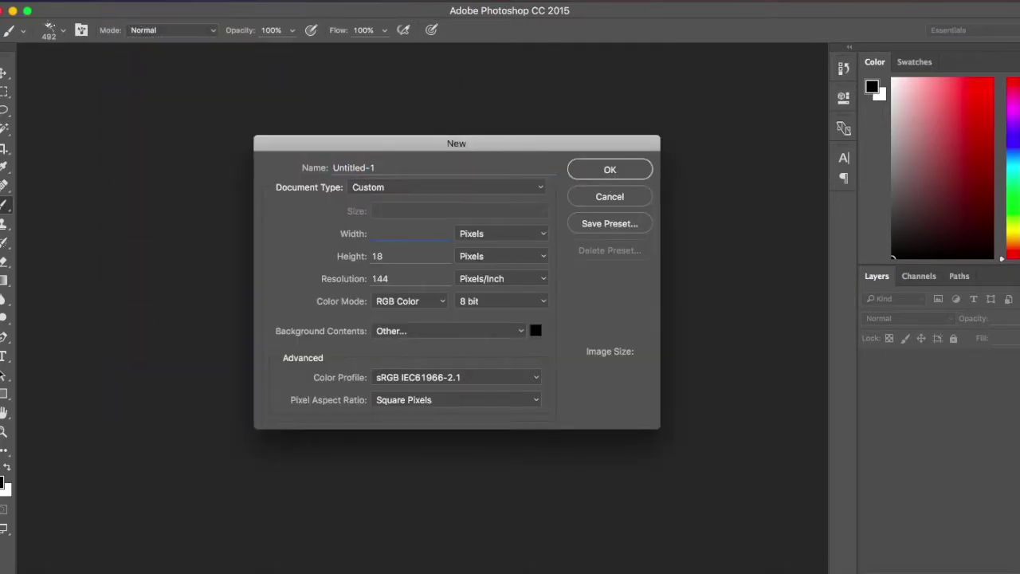
text(19)
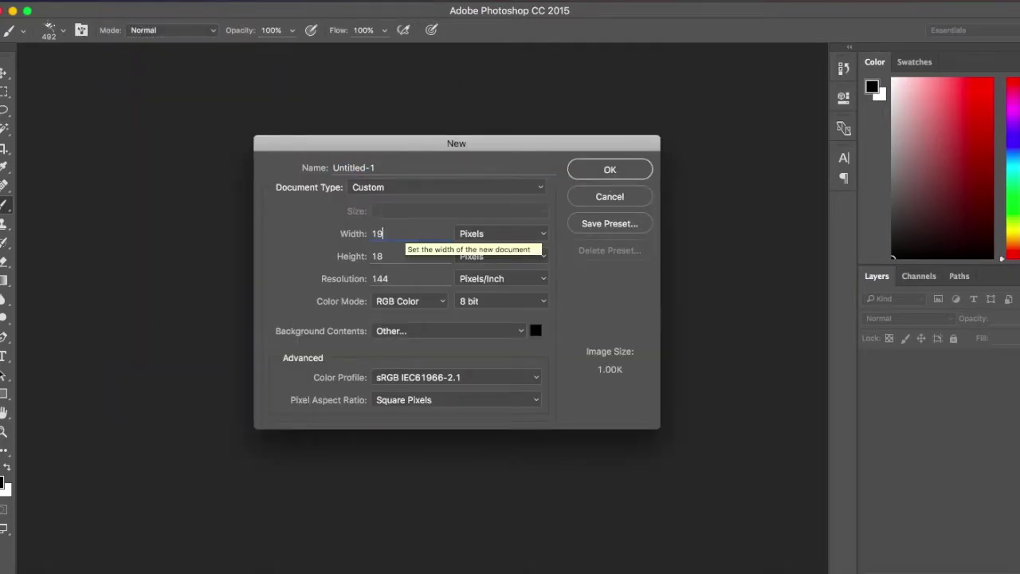
text(20)
key(Tab)
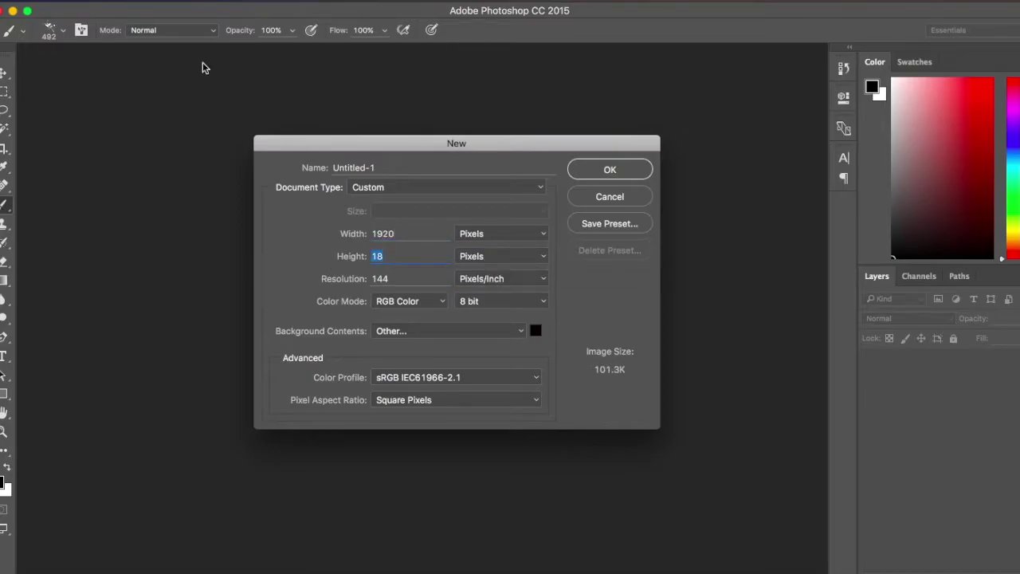
text(1080)
key(Tab)
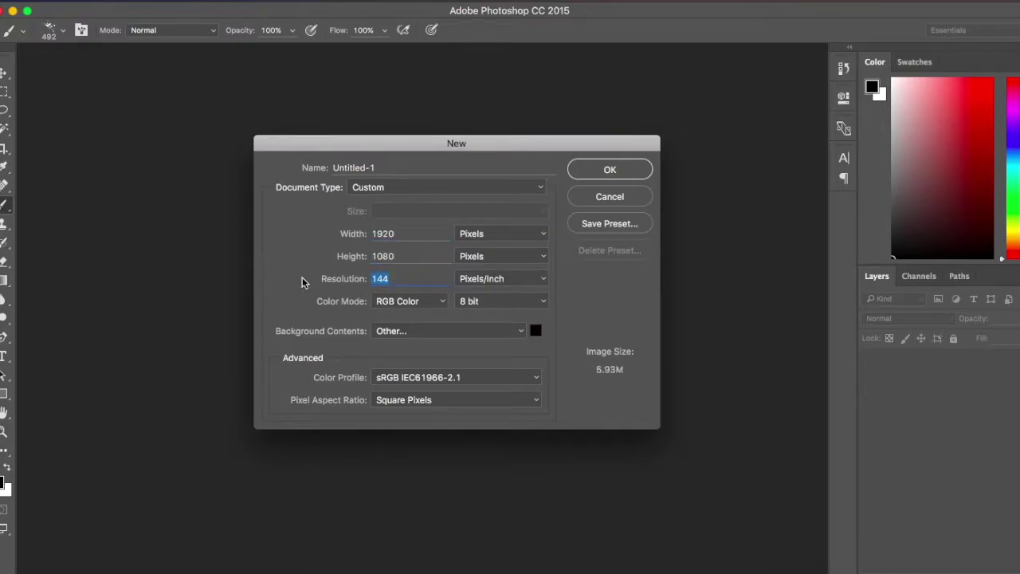
text(150)
triple_click(387, 169)
key(BackSpace)
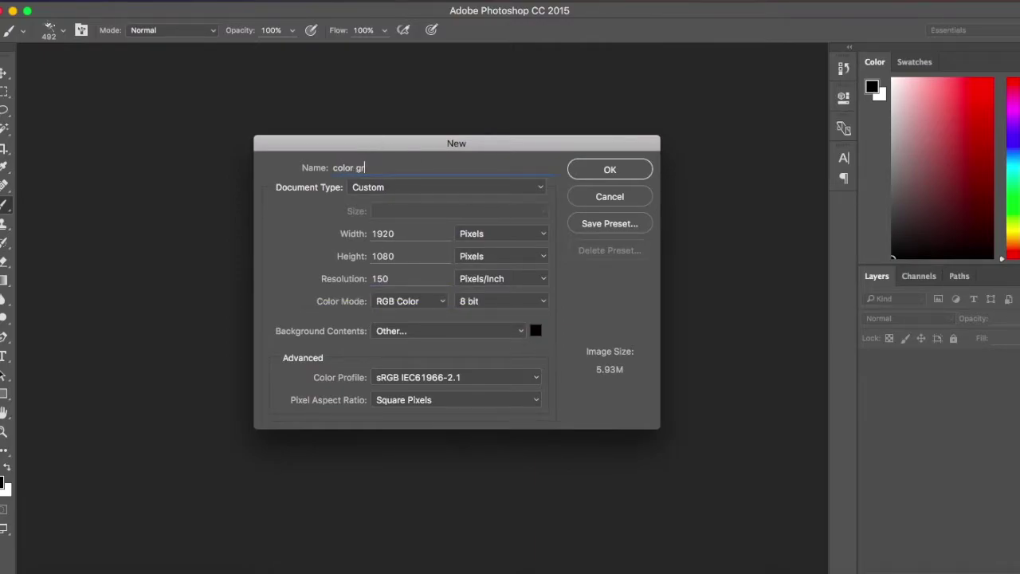
click(610, 170)
Add the white text "COLOR" in a text box near the canvas's upper-left corner and shrink the box around the word
key(v)
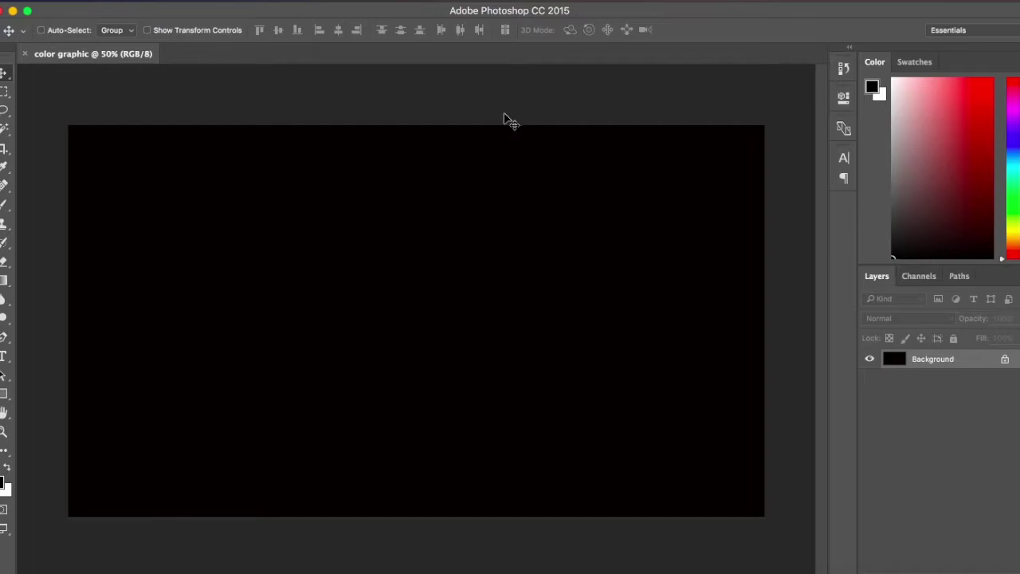
click(3, 356)
drag(99, 144, 623, 358)
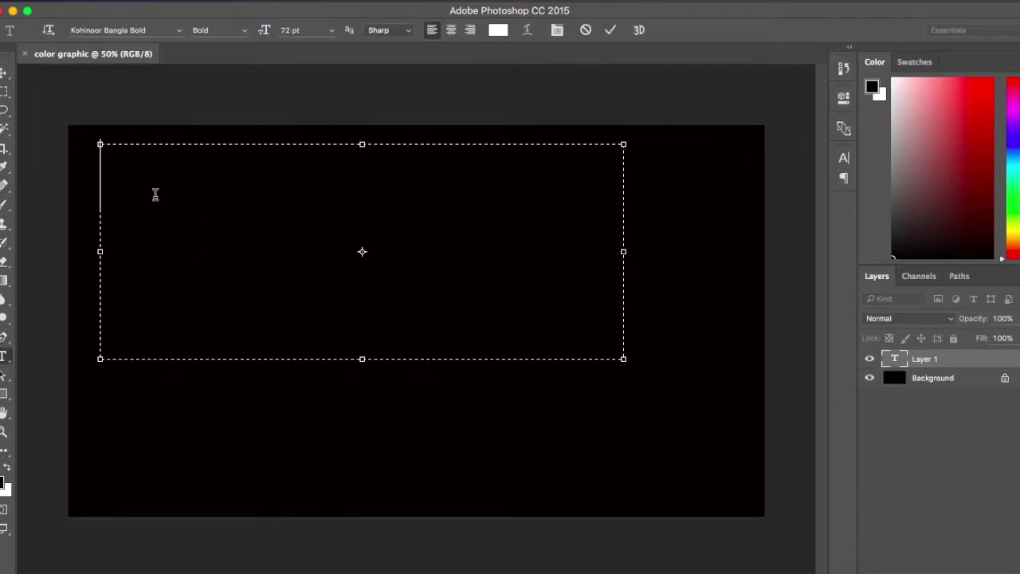
text(COLOR)
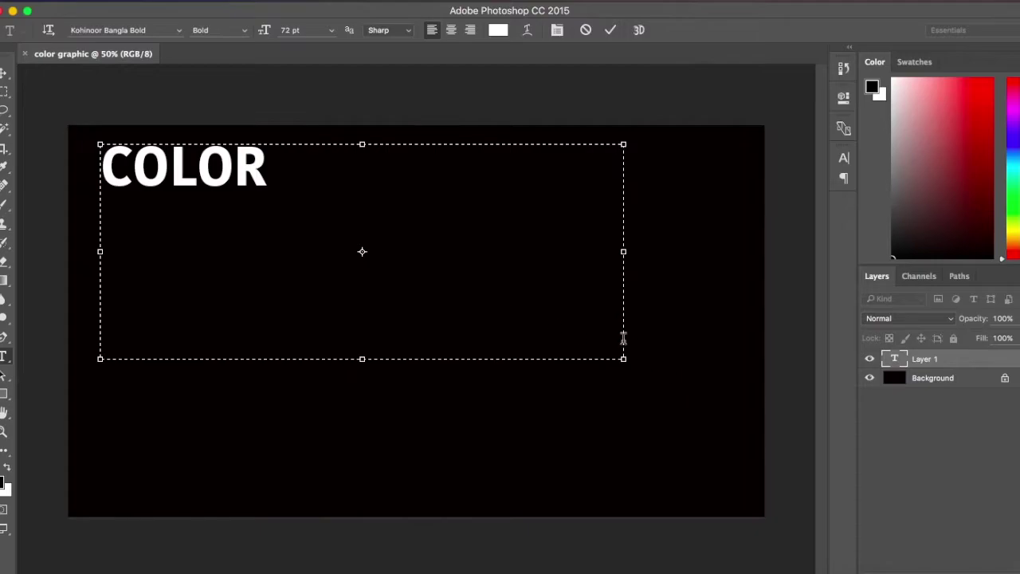
drag(623, 359, 266, 197)
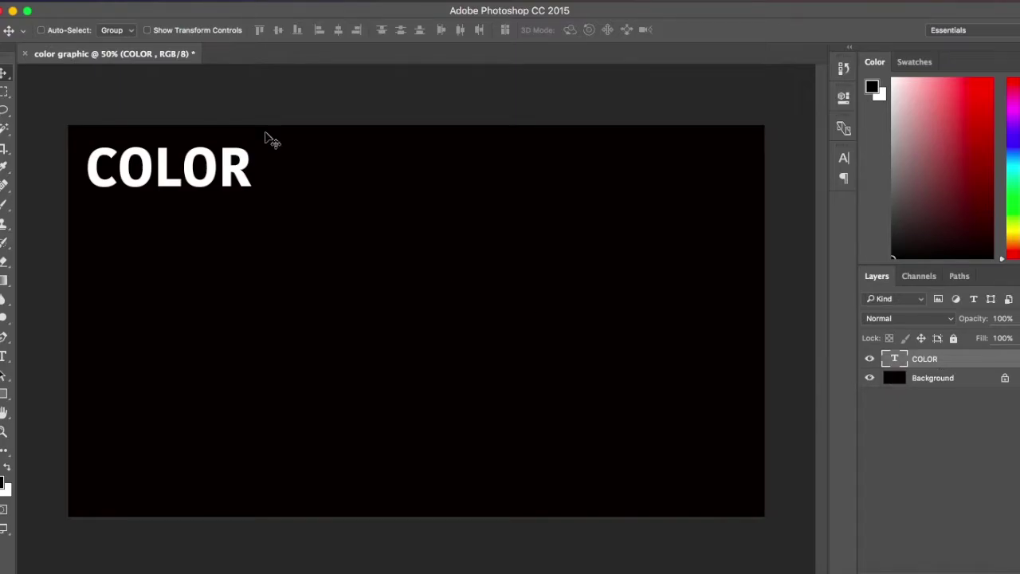
Stretch the COLOR text to fill most of the canvas, to about 400% width and 712% height
key(ctrl+t)
drag(255, 212, 763, 564)
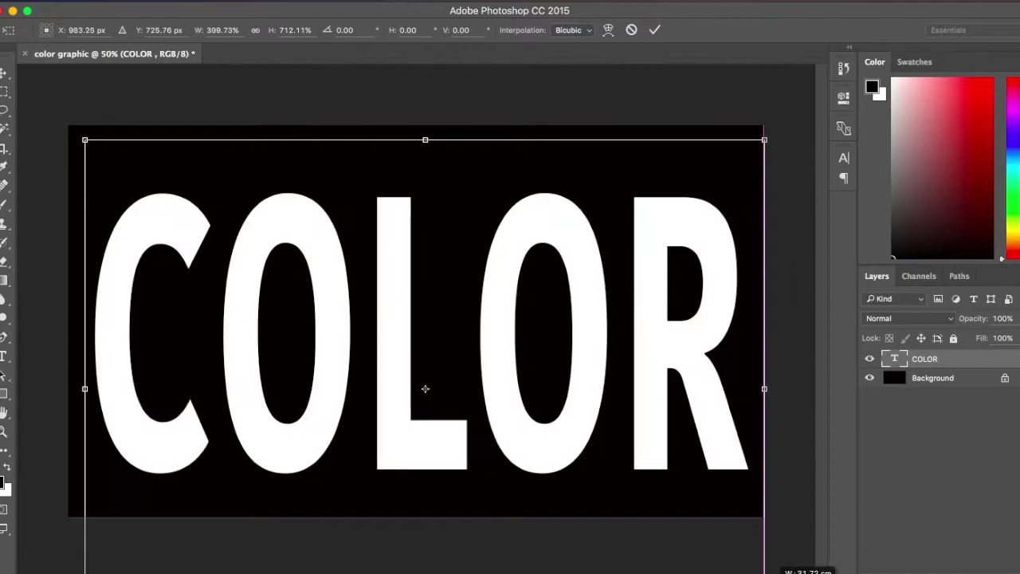
key(Return)
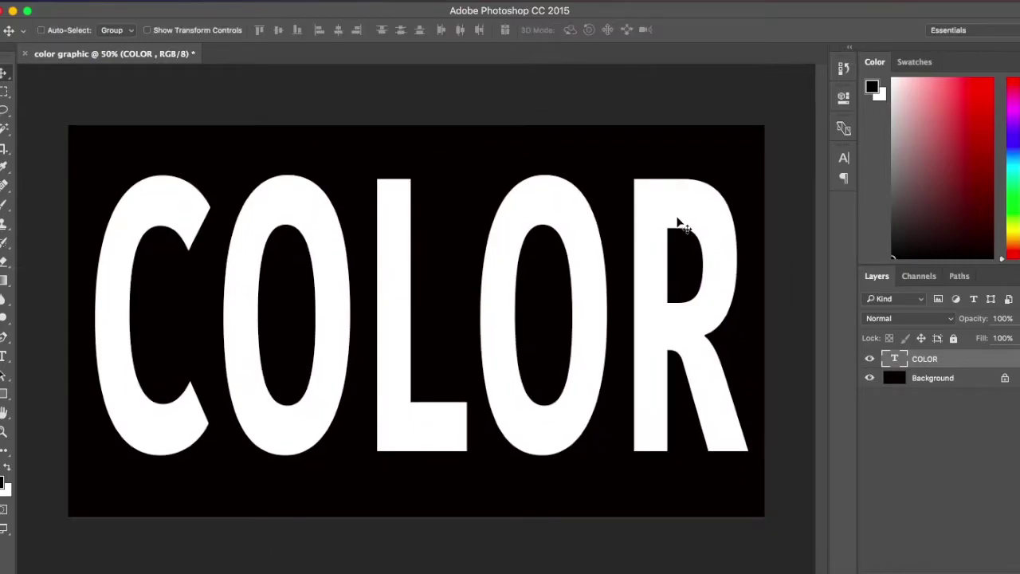
Open hd-holi-wallpaper.jpg and paste its image into the color graphic document as a new layer above the text
click(114, 6)
click(116, 5)
click(118, 5)
click(137, 25)
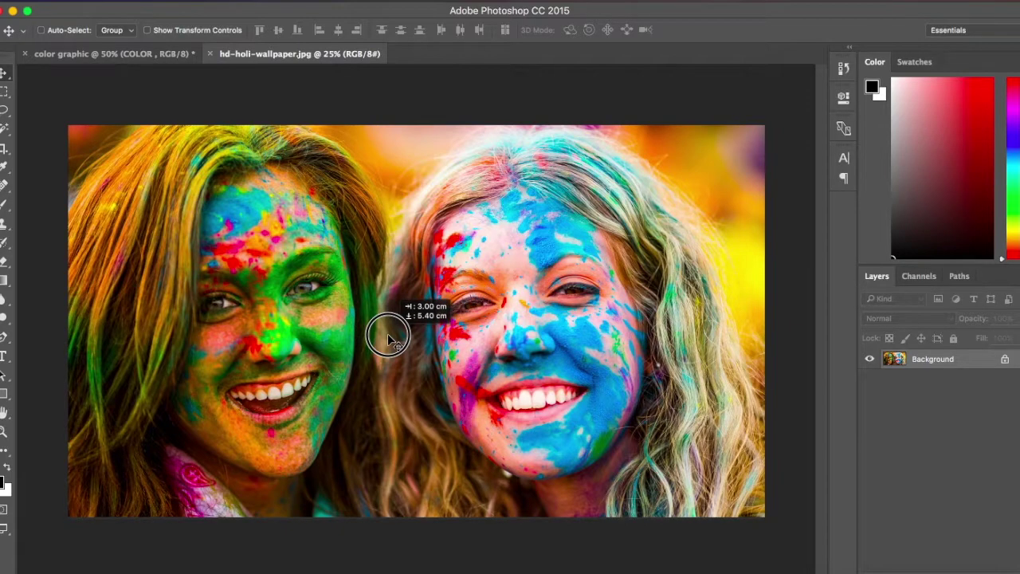
click(114, 55)
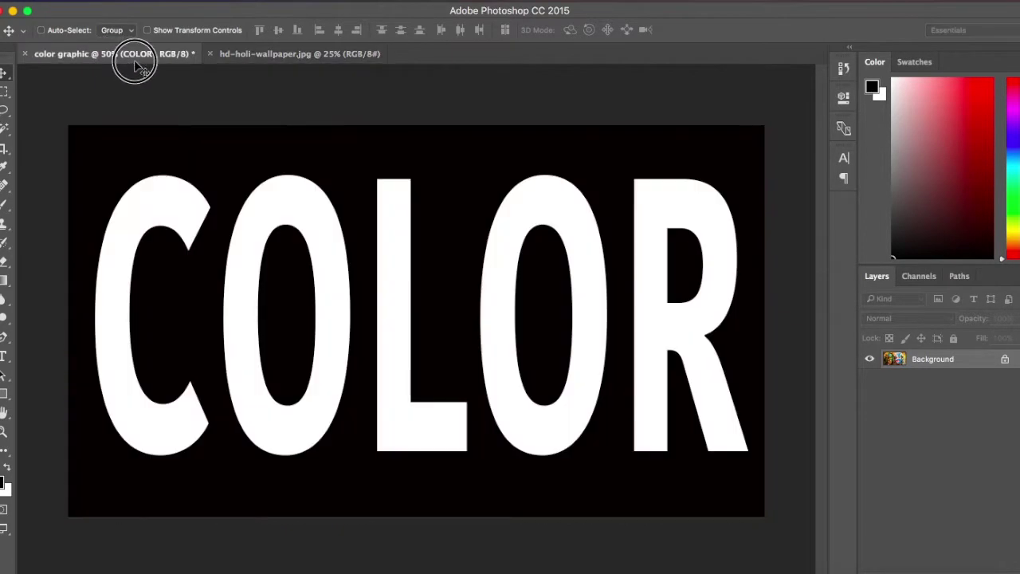
key(super+v)
Scale and align the pasted photo so that it exactly covers the canvas
scroll(389, 301, down, 2)
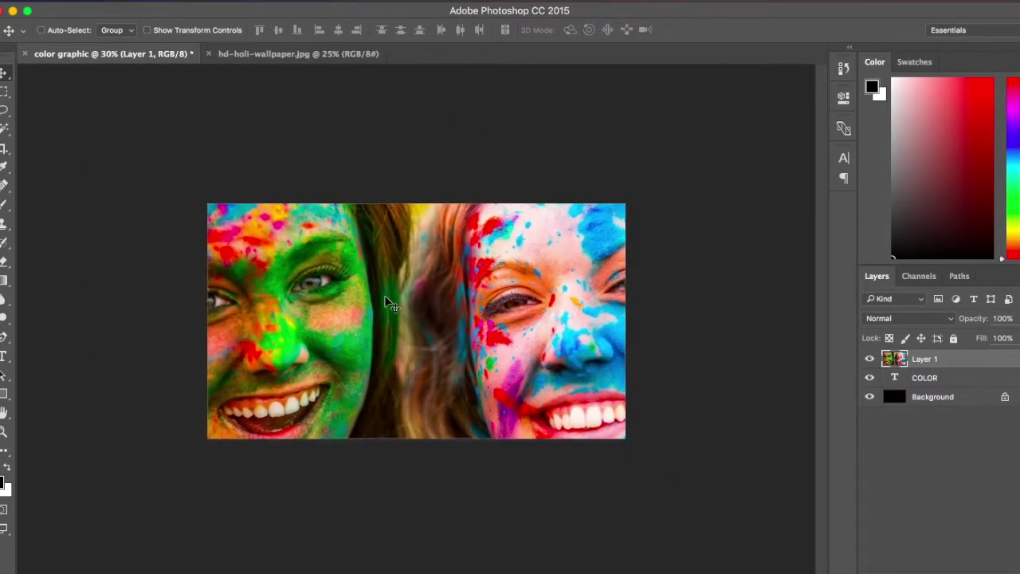
key(super+t)
scroll(488, 393, down, 2)
drag(695, 469, 358, 265)
drag(282, 207, 388, 274)
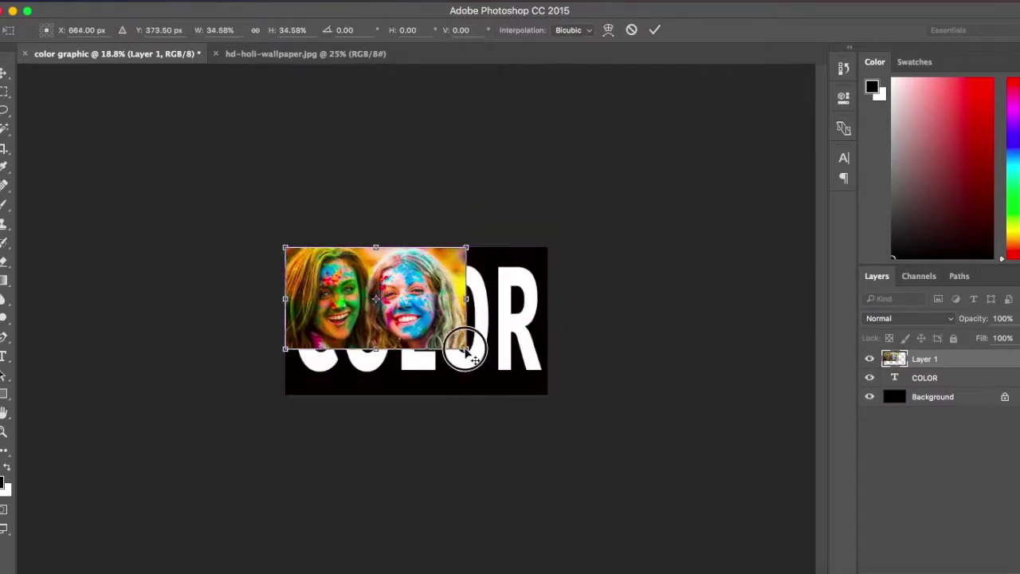
drag(466, 349, 549, 393)
key(Return)
Create a clipping mask that clips the photo layer to the COLOR text
right_click(947, 358)
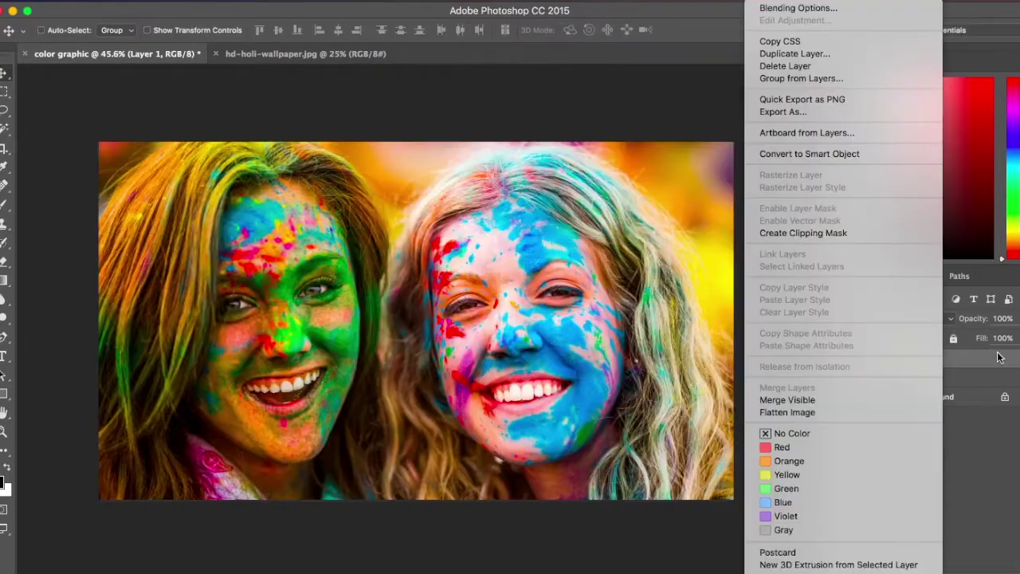
click(984, 362)
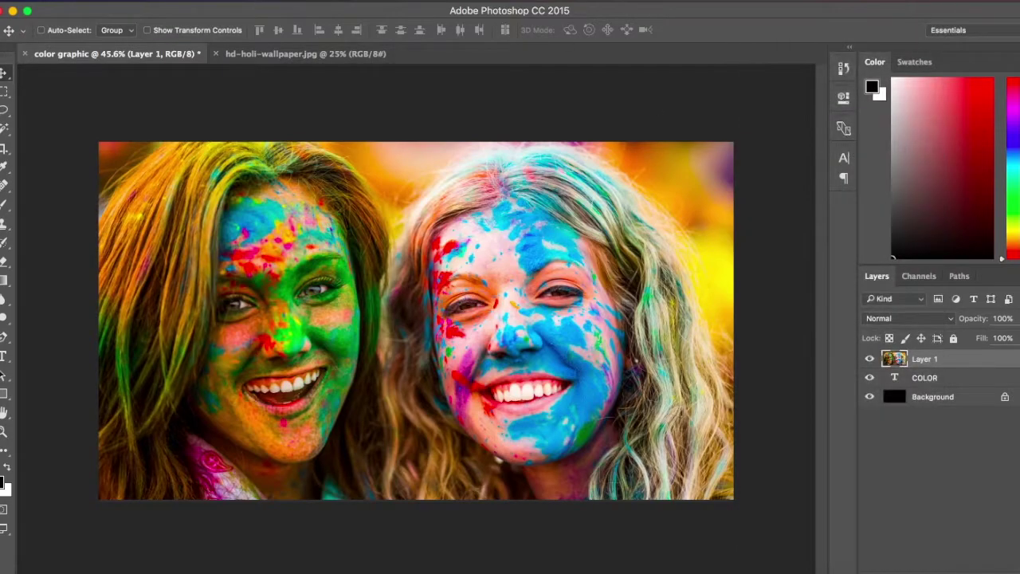
click(231, 2)
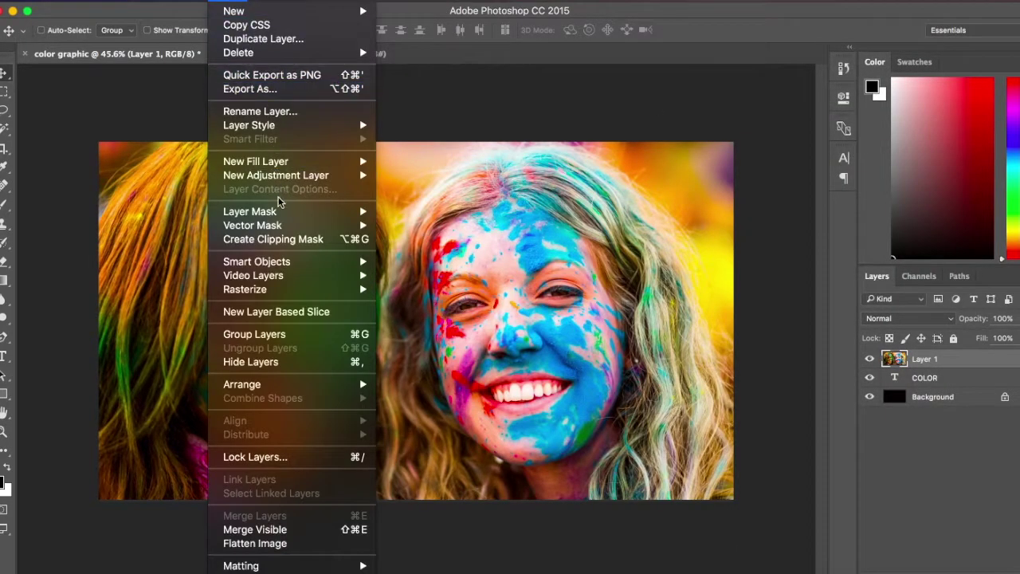
click(319, 250)
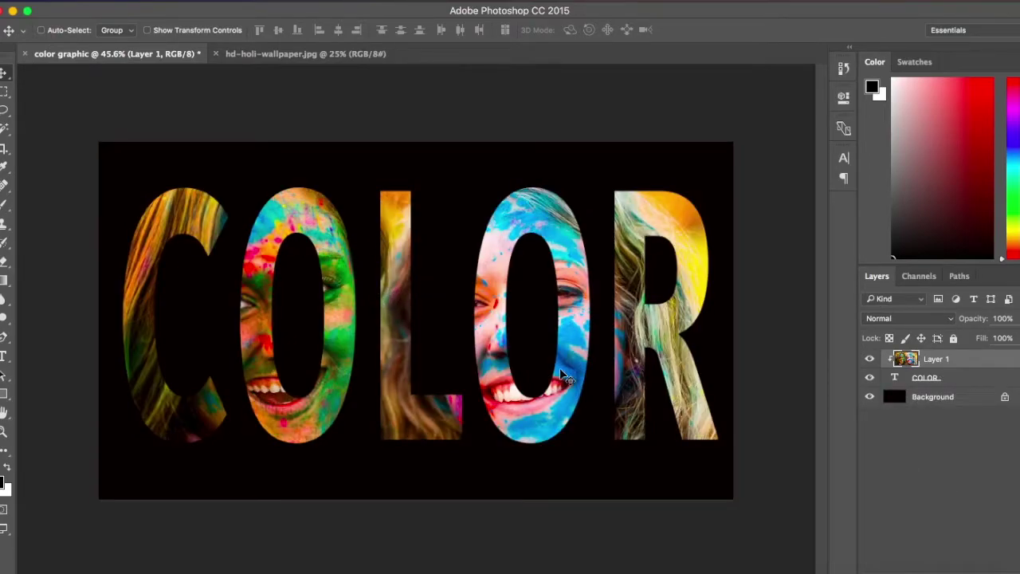
Enlarge the clipped photo beyond the canvas and adjust its position inside the letters
key(ctrl+t)
drag(734, 498, 817, 568)
drag(460, 286, 462, 289)
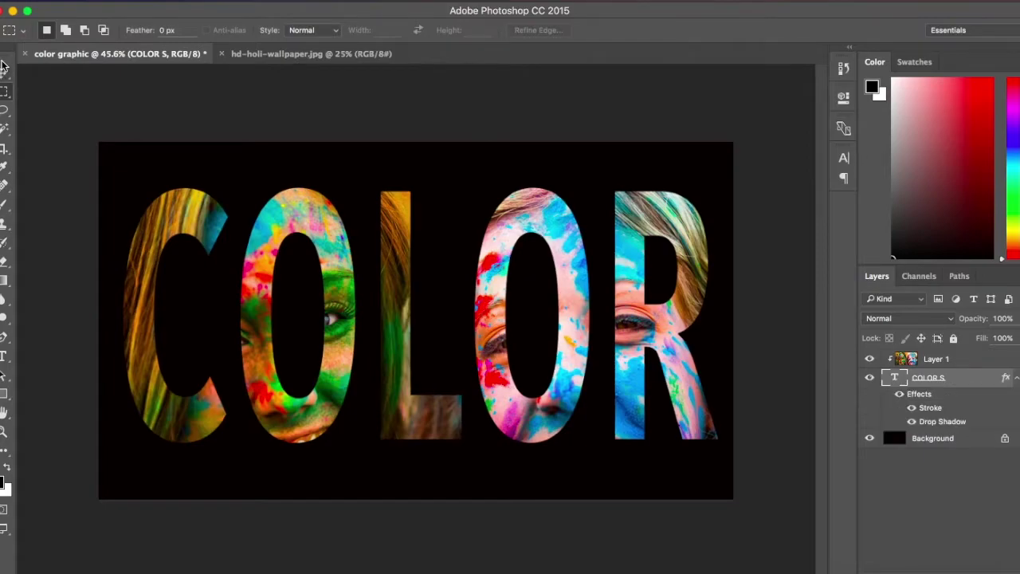
Unlock the background layer and add a reversed radial Gradient Overlay using the Foreground to Background black-to-white preset
click(3, 74)
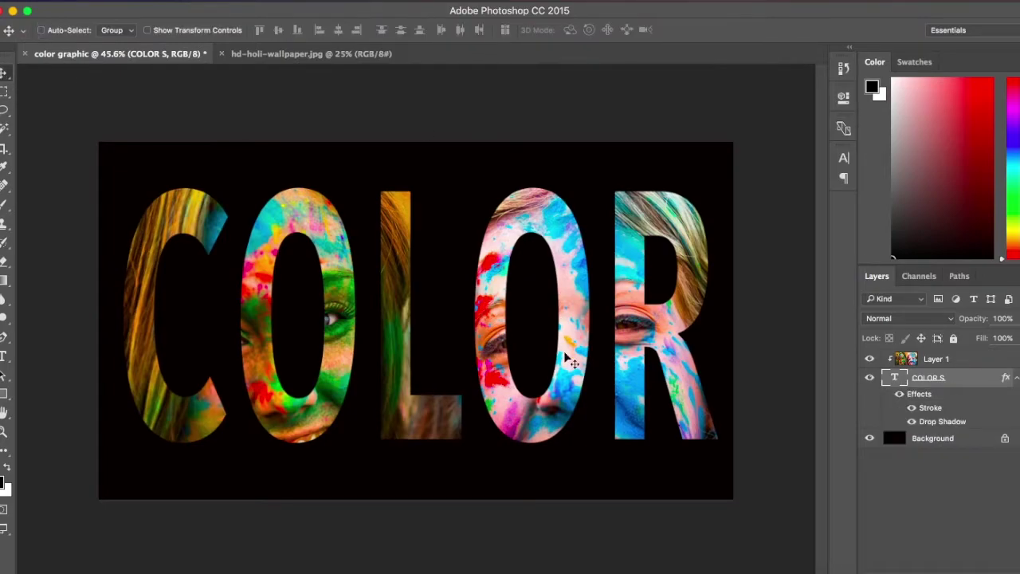
click(1005, 443)
double_click(950, 442)
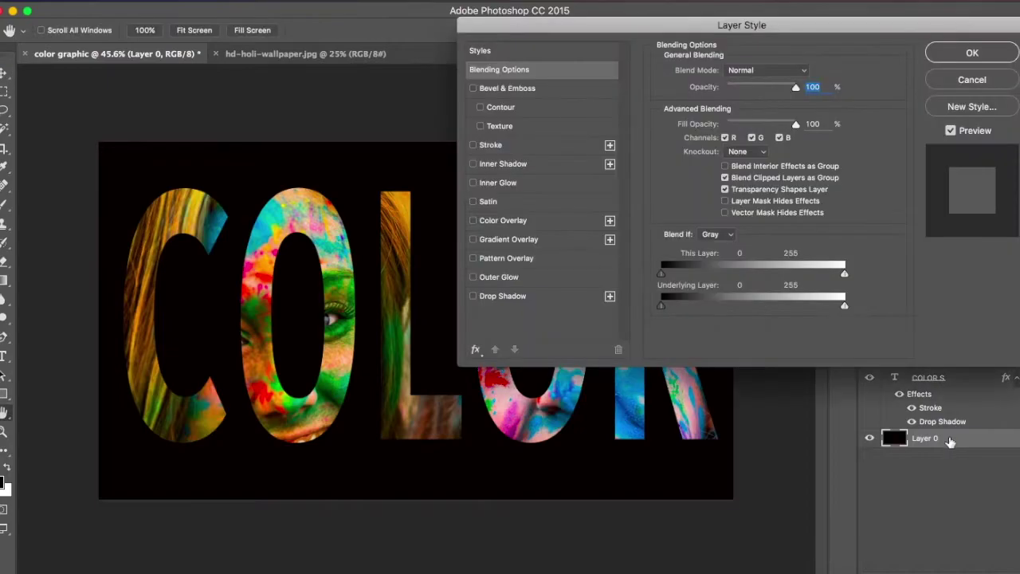
click(504, 240)
click(787, 105)
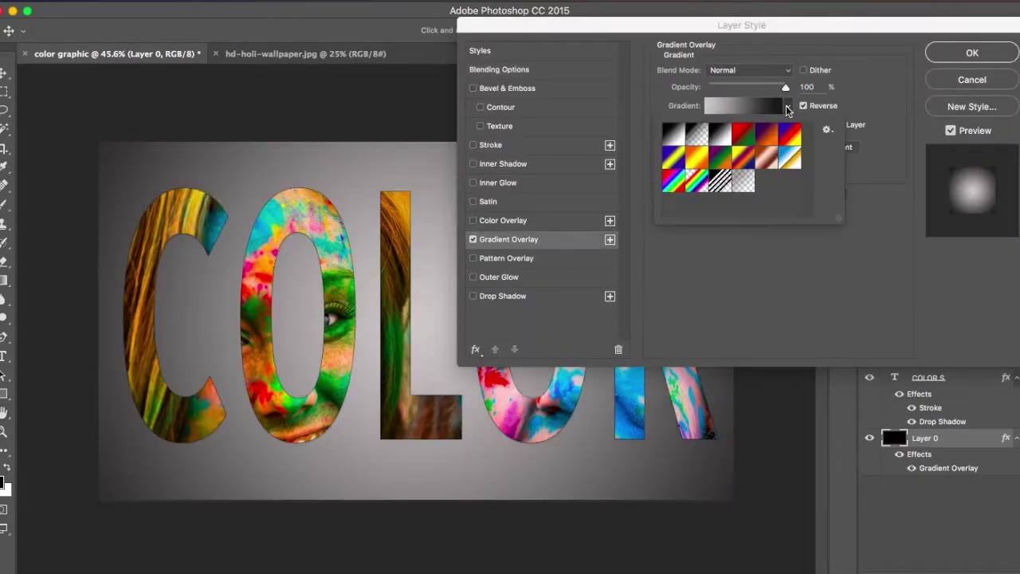
click(674, 135)
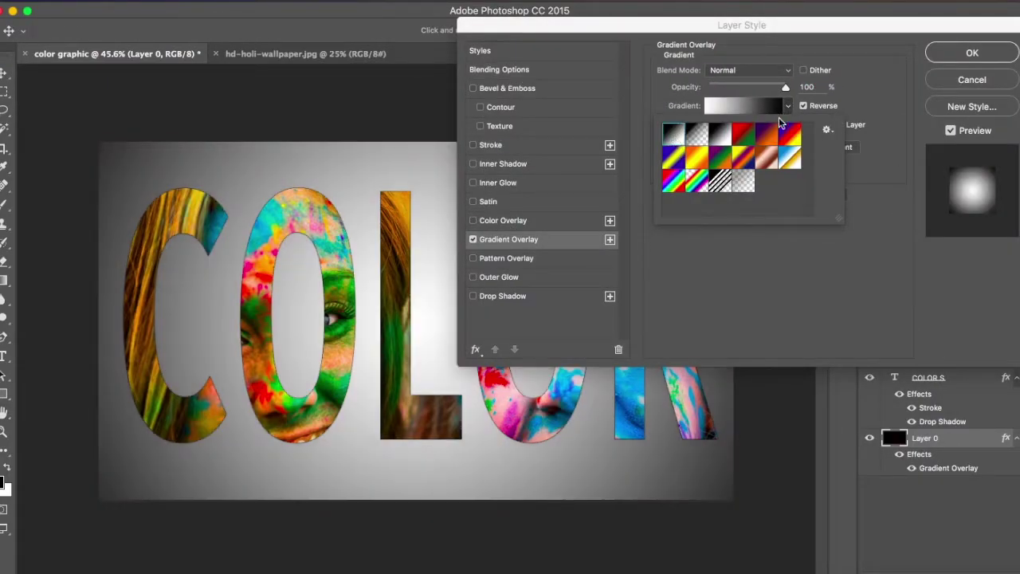
click(799, 110)
click(803, 106)
click(803, 106)
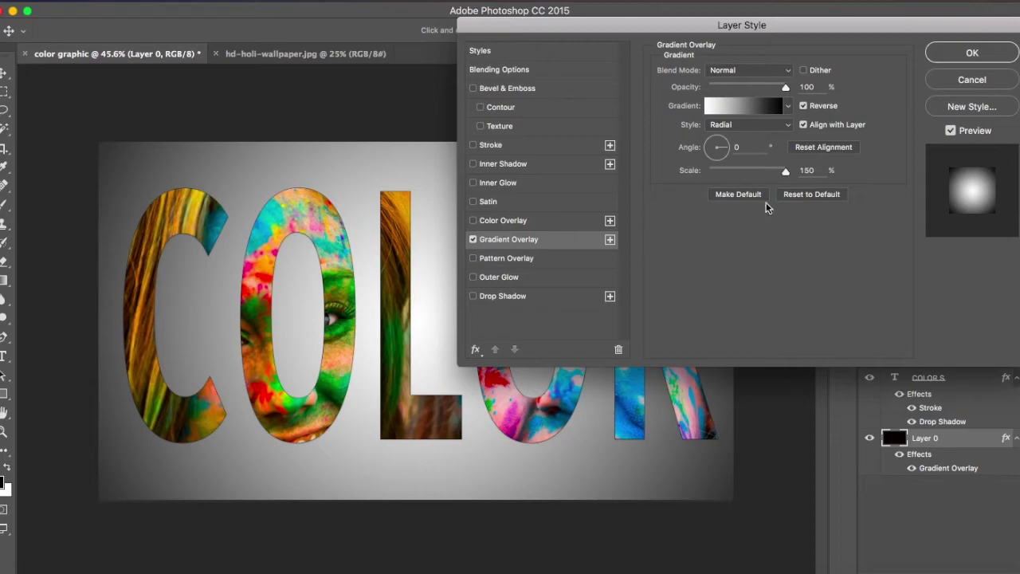
Change the overlay gradient's white stop to grey b4b0b0 and apply the layer style
click(737, 114)
double_click(978, 474)
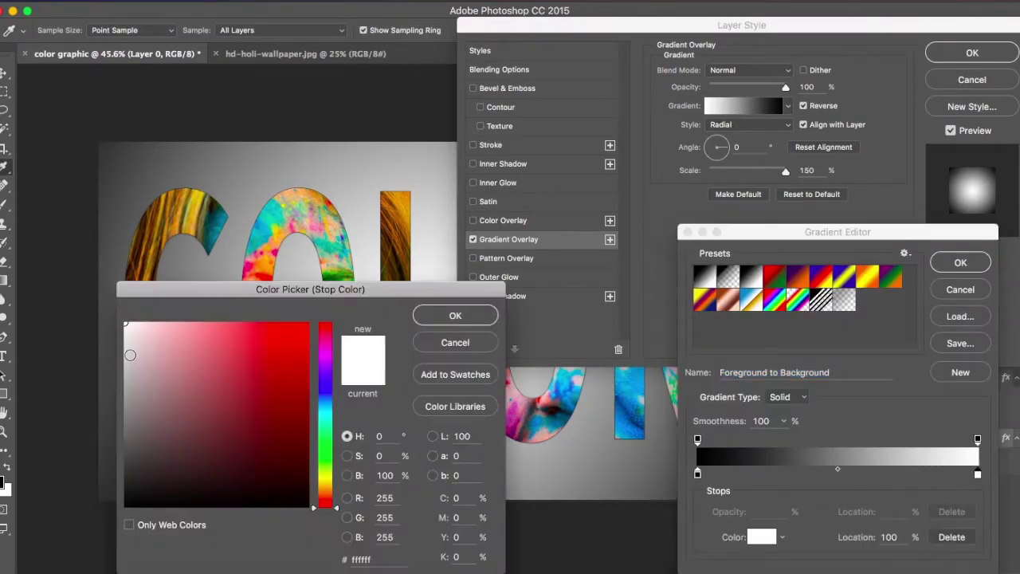
click(127, 354)
click(128, 376)
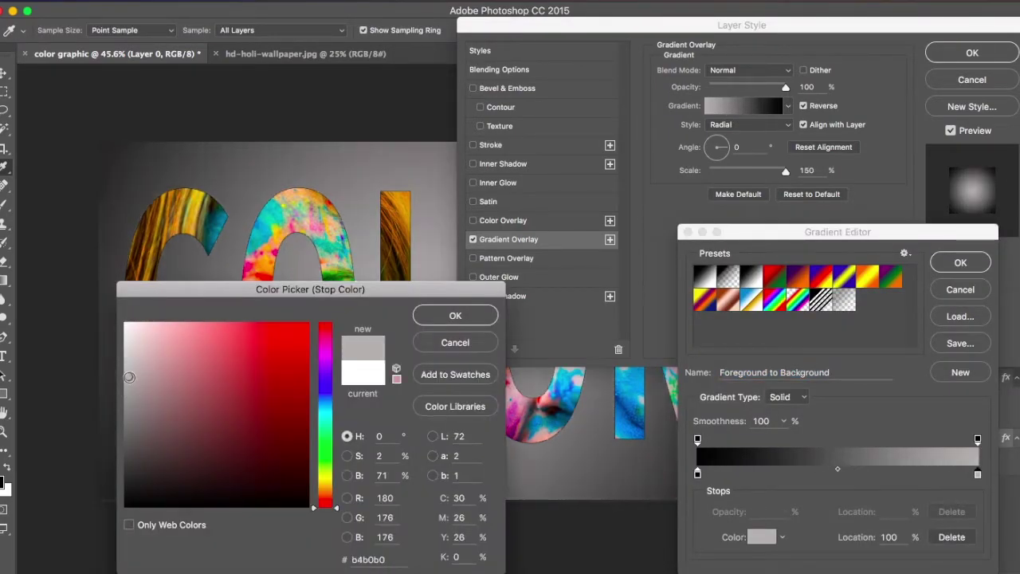
click(456, 315)
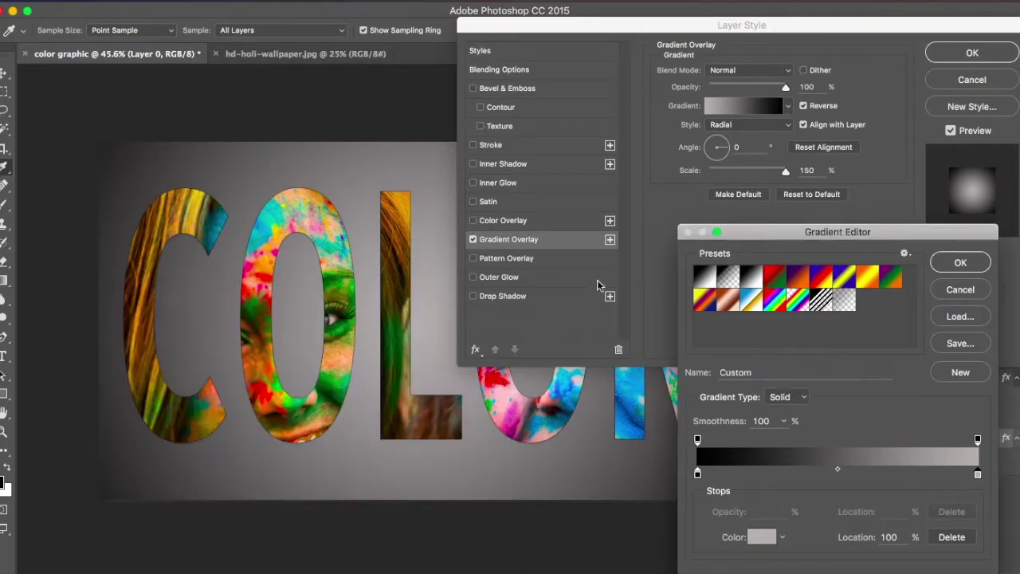
click(964, 264)
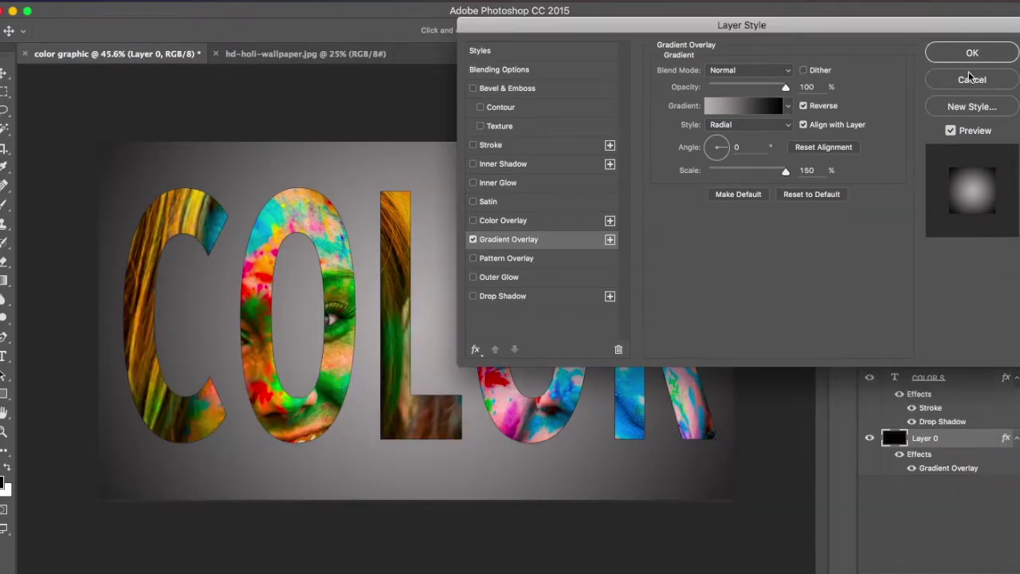
click(971, 54)
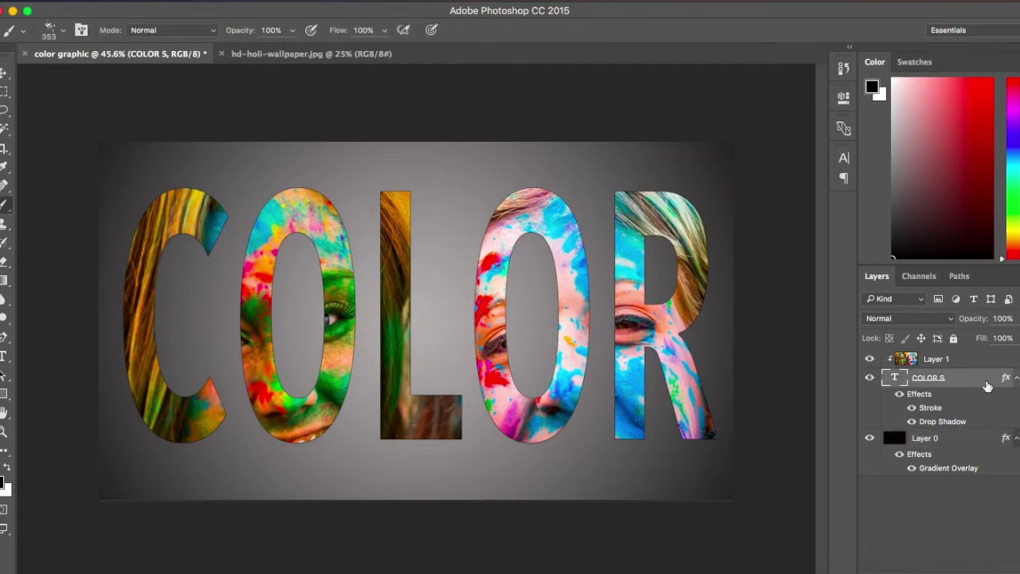
Duplicate the COLOR S text layer, hide the original, and rasterize the copy's layer style
key(super+j)
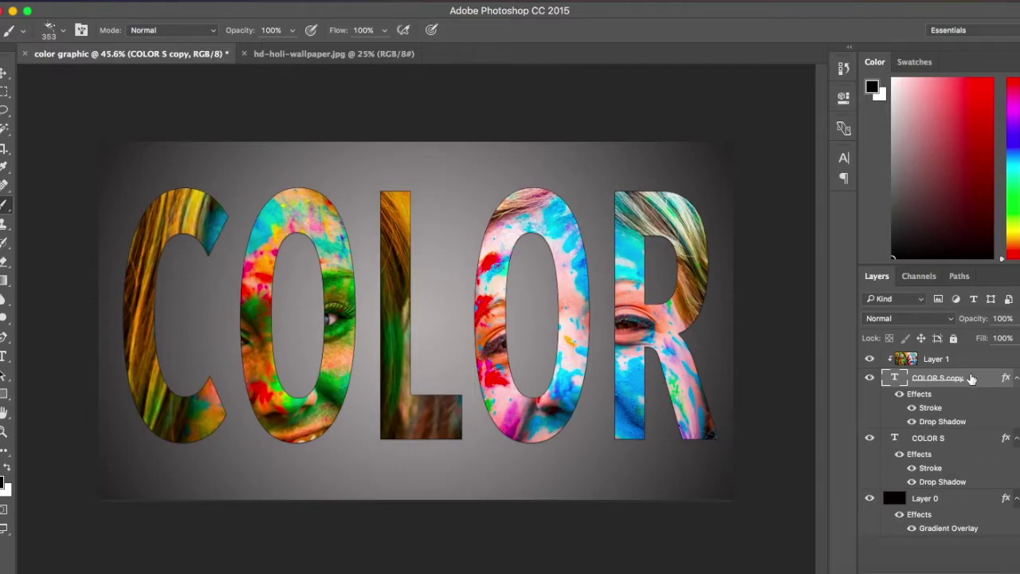
click(869, 437)
right_click(988, 382)
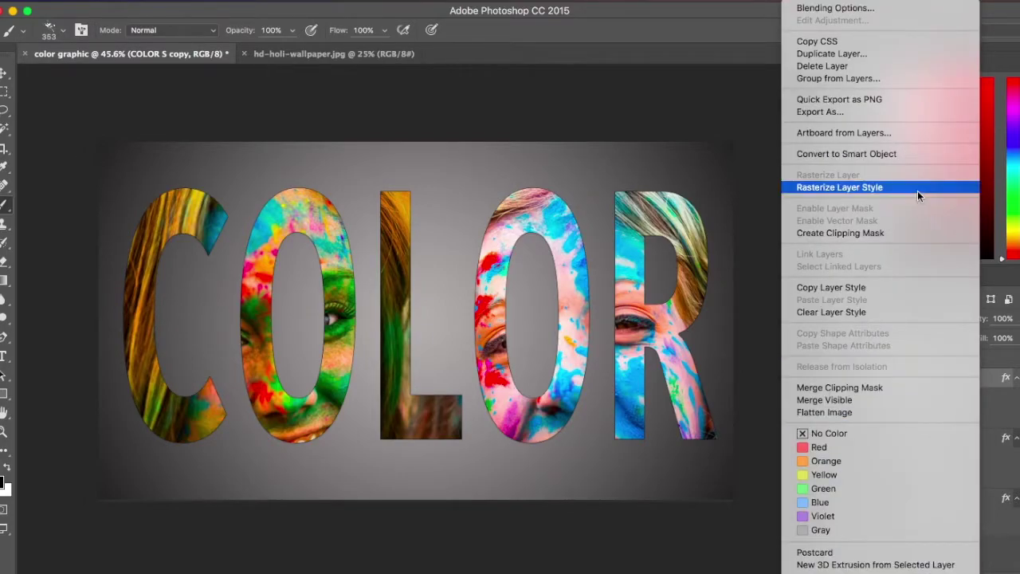
click(918, 188)
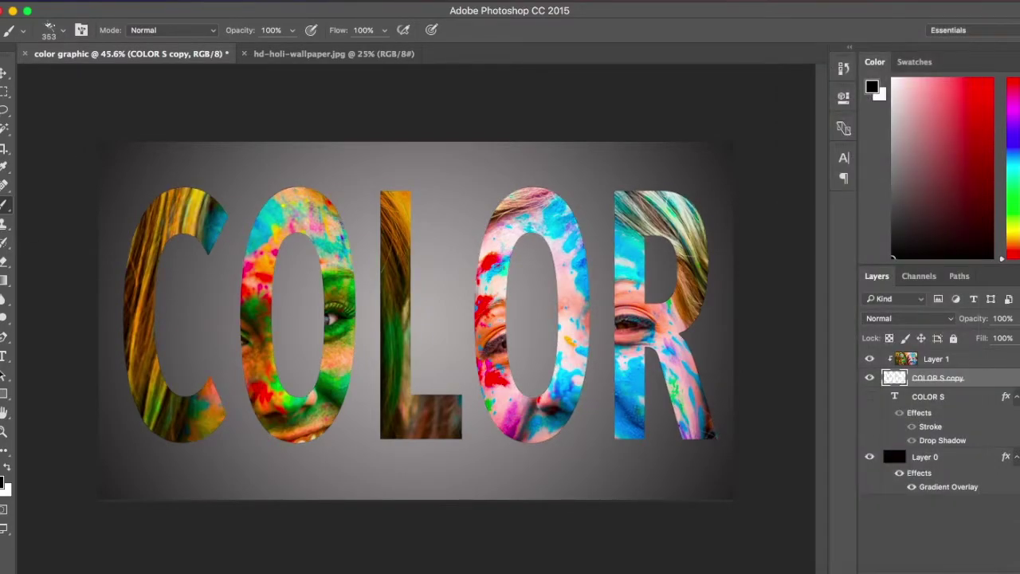
Choose the Sampled Brush 5 splatter tip at 332 px and stamp paint splatters on the open ends of the C
click(50, 32)
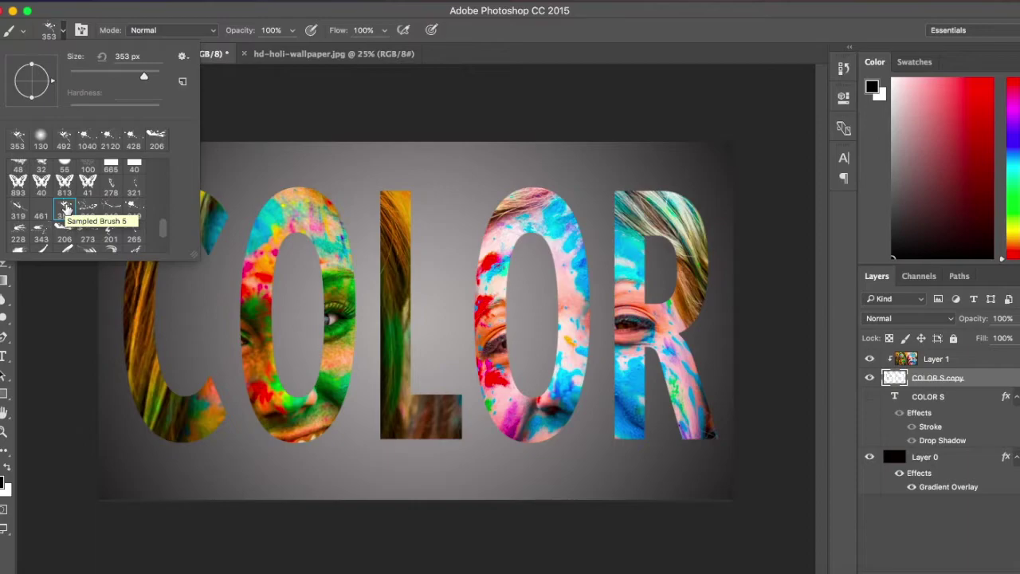
mouse_move(143, 76)
mouse_down()
mouse_move(133, 78)
mouse_move(144, 80)
mouse_up()
click(64, 32)
click(163, 301)
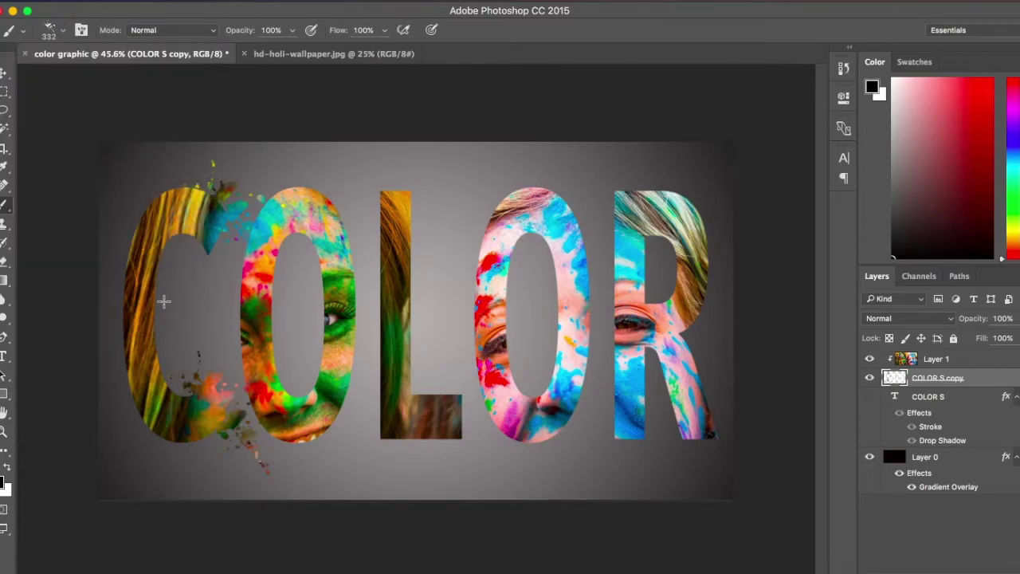
Stamp splatters along the C's outer edge and around the first O, the L and the second O's top, undoing misplaced stamps
drag(143, 282, 116, 232)
key(super+z)
click(410, 212)
click(522, 184)
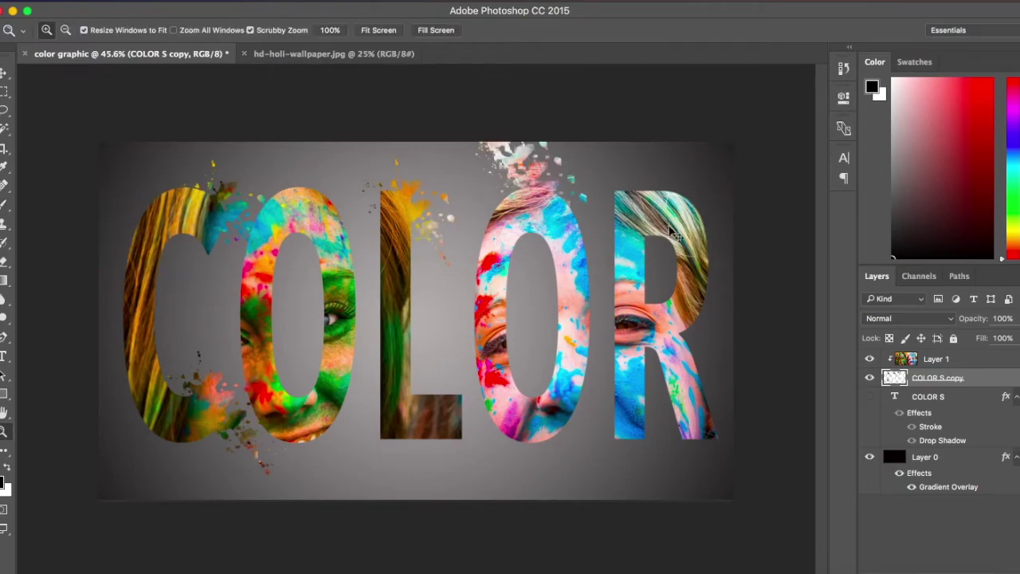
key(super+z)
key(z)
drag(619, 219, 661, 219)
key(ctrl+0)
key(b)
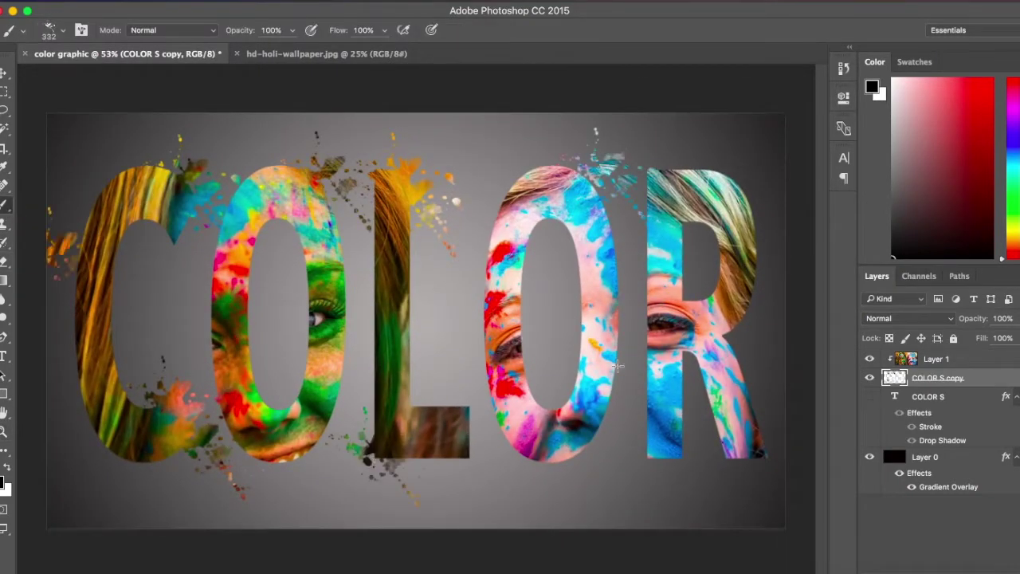
Switch to the 249 px splatter brush and stamp paint inside the first O, beside the second O, above the R and on its leg
click(62, 32)
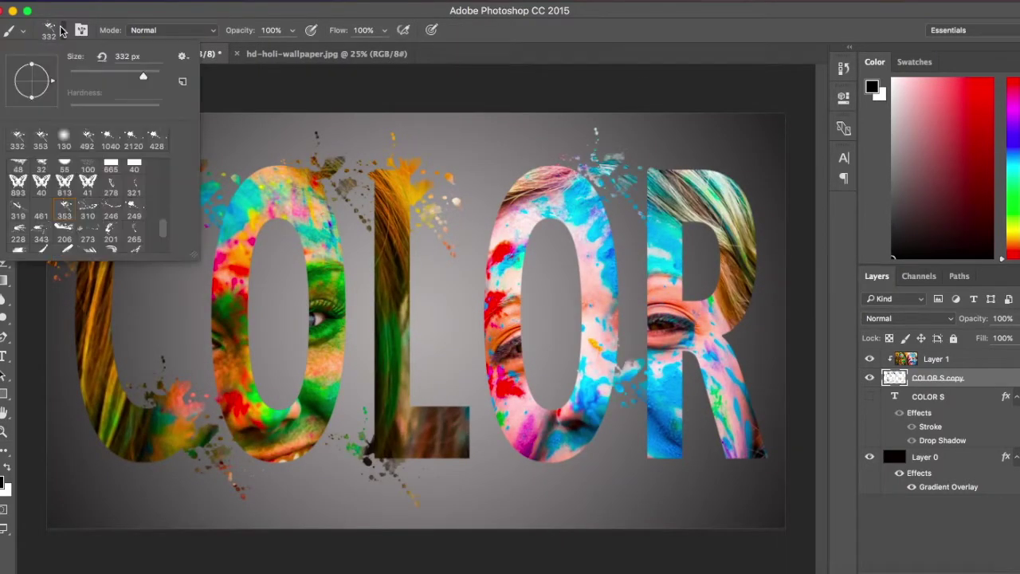
click(130, 214)
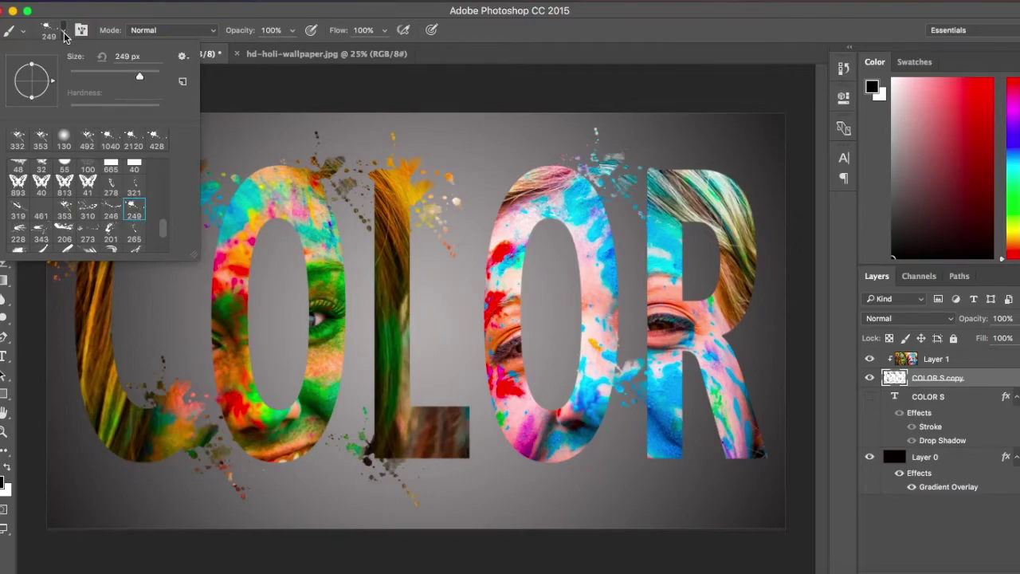
click(64, 36)
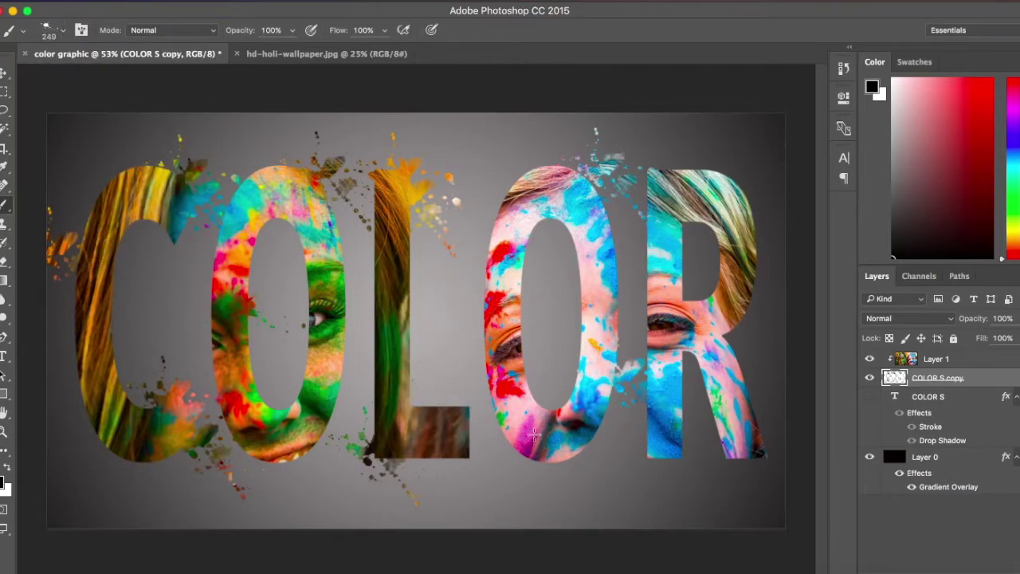
click(483, 336)
click(291, 373)
click(706, 145)
click(749, 372)
click(759, 459)
Switch to the 206 px splatter brush and stamp paint along the lower edge of the second O
click(64, 32)
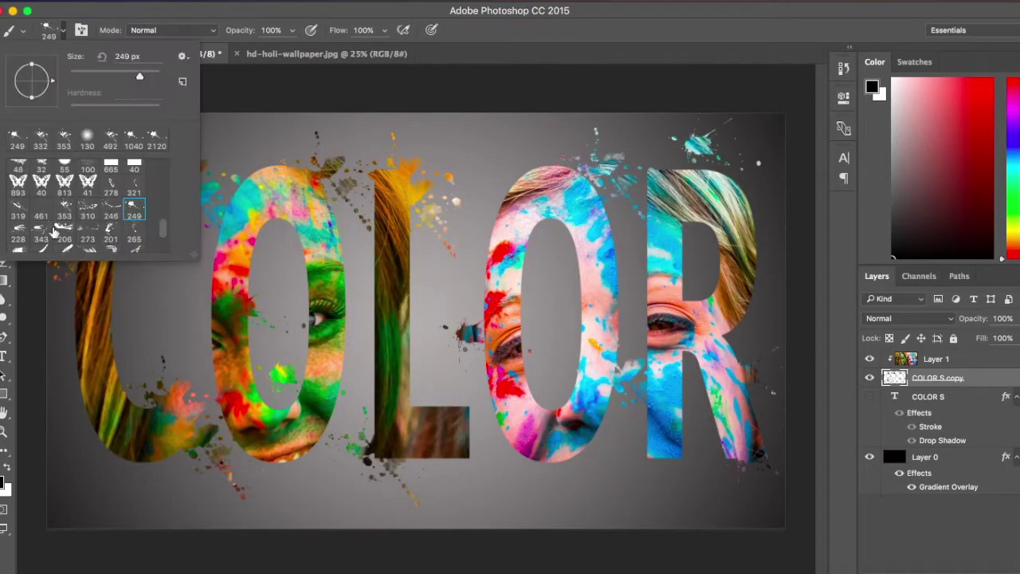
click(63, 231)
click(619, 455)
click(511, 476)
Vary the splatter brush tip and add more splatters inside the C, beside the L and around the letters, undoing a misplaced stamp
click(64, 32)
click(134, 185)
click(169, 310)
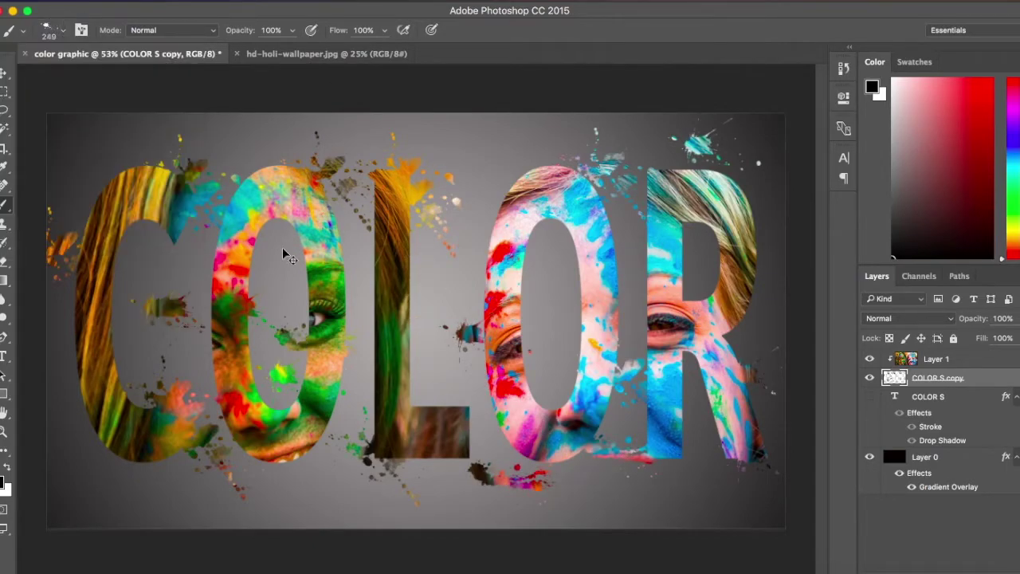
key(super+z)
click(419, 317)
click(63, 32)
double_click(87, 182)
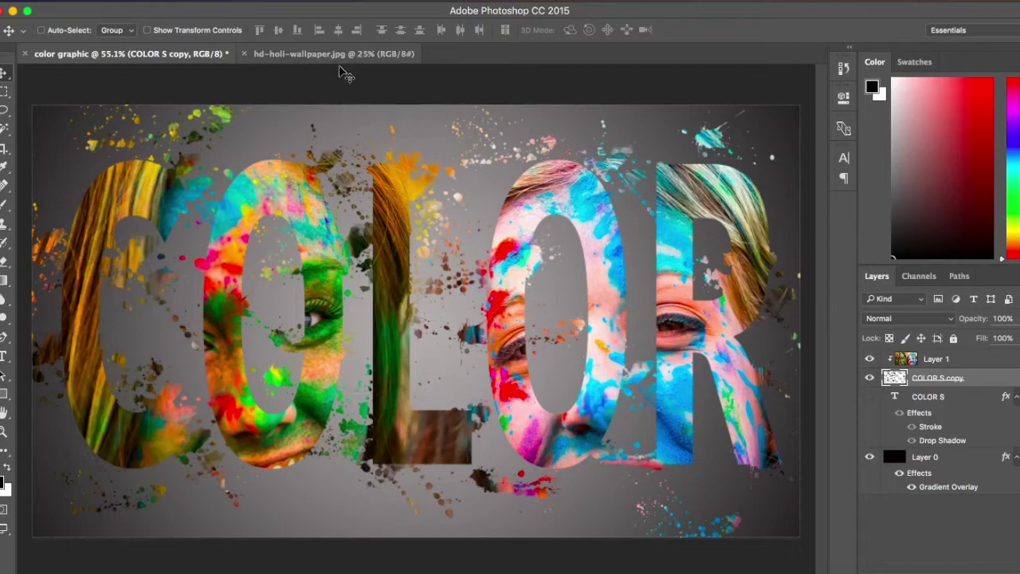
Add a Levels adjustment layer clipped to the photo, with input levels of about 15 for black and 226 for white
click(234, 2)
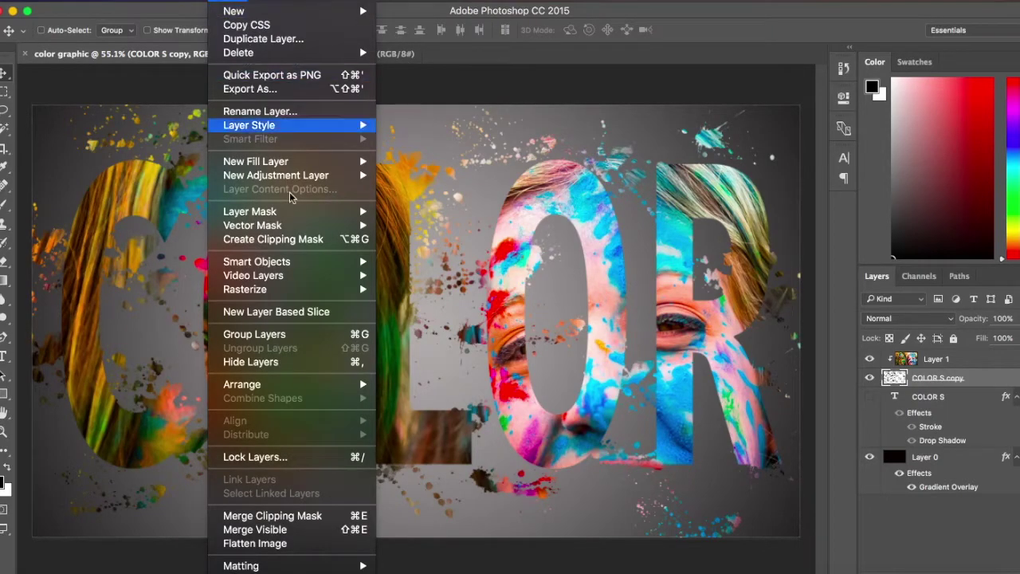
mouse_move(321, 177)
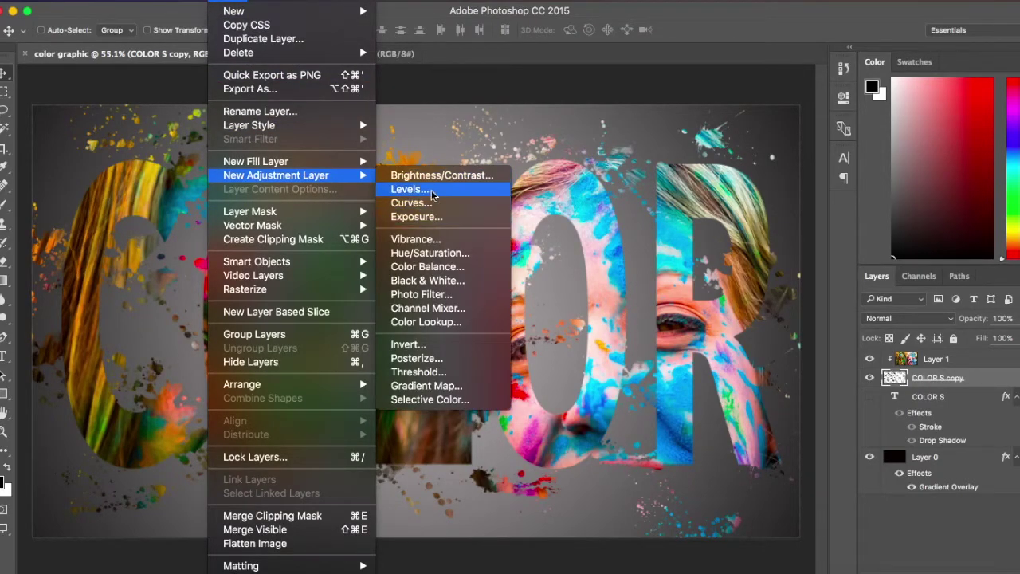
click(411, 189)
click(632, 252)
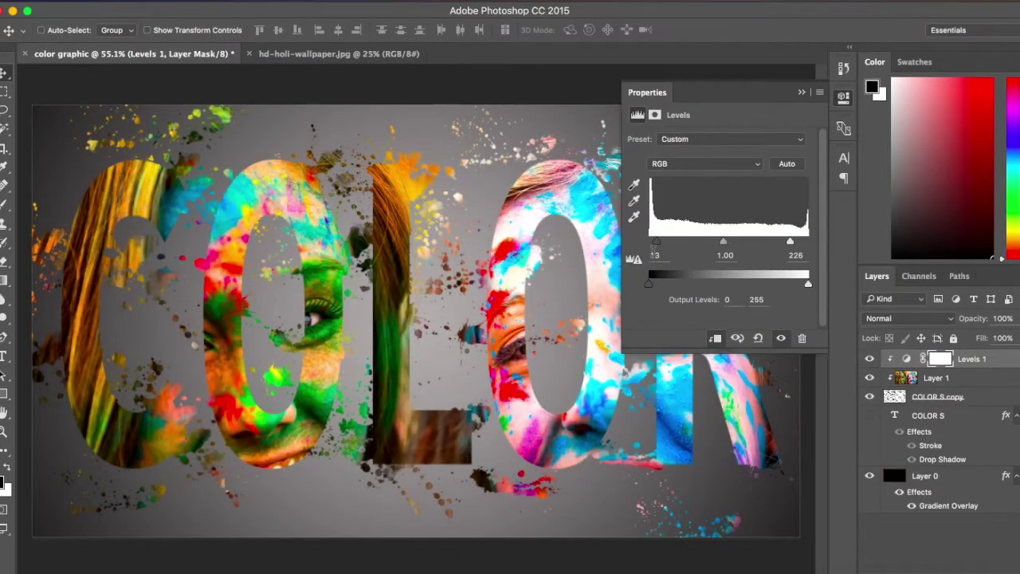
drag(657, 243, 654, 239)
text(15)
double_click(796, 255)
text(1)
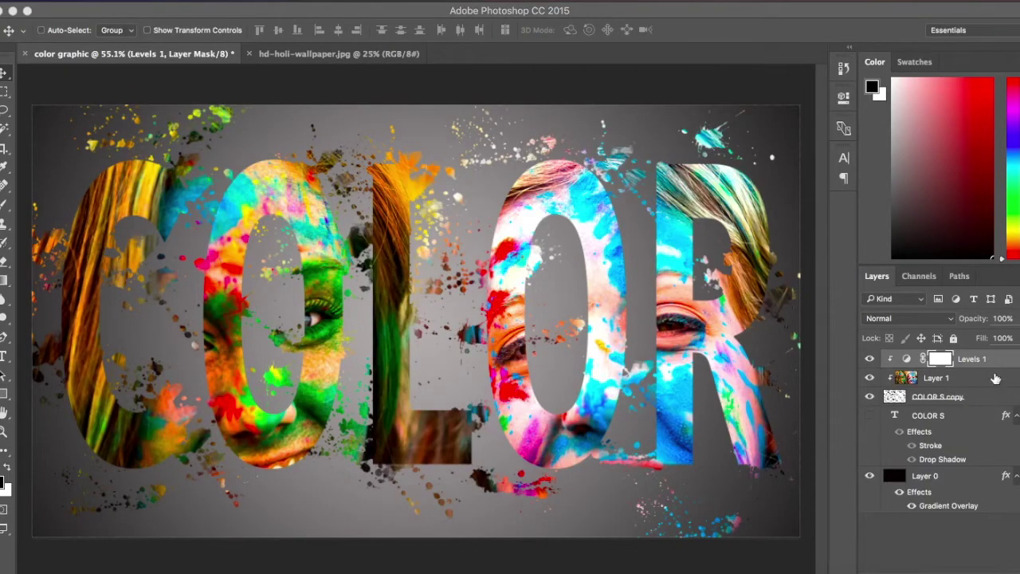
Release the Levels adjustment layer from the clipping mask so it affects the whole graphic
mouse_move(980, 360)
mouse_down()
mouse_move(984, 415)
mouse_move(979, 356)
mouse_up()
scroll(224, 330, down, 1)
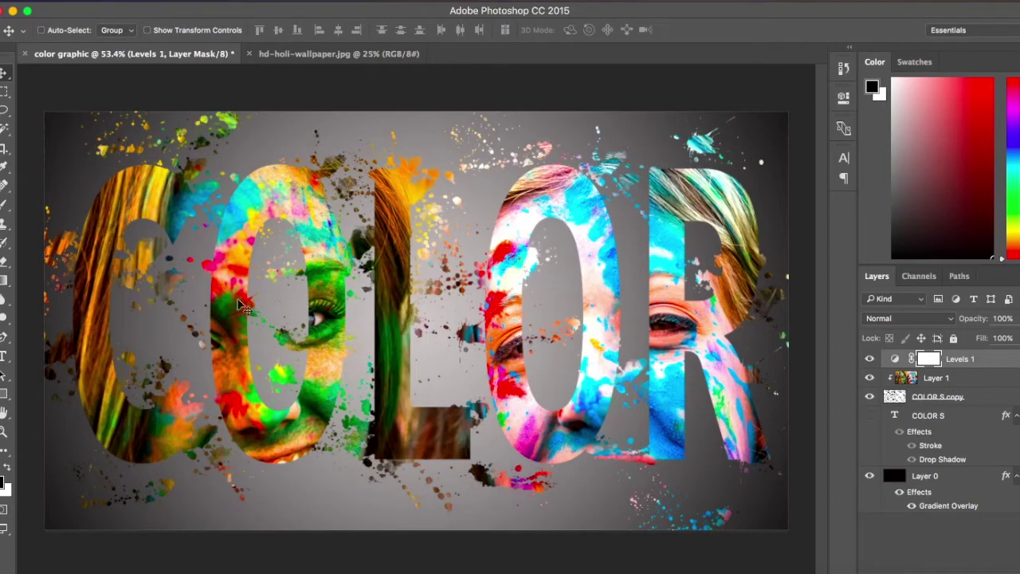